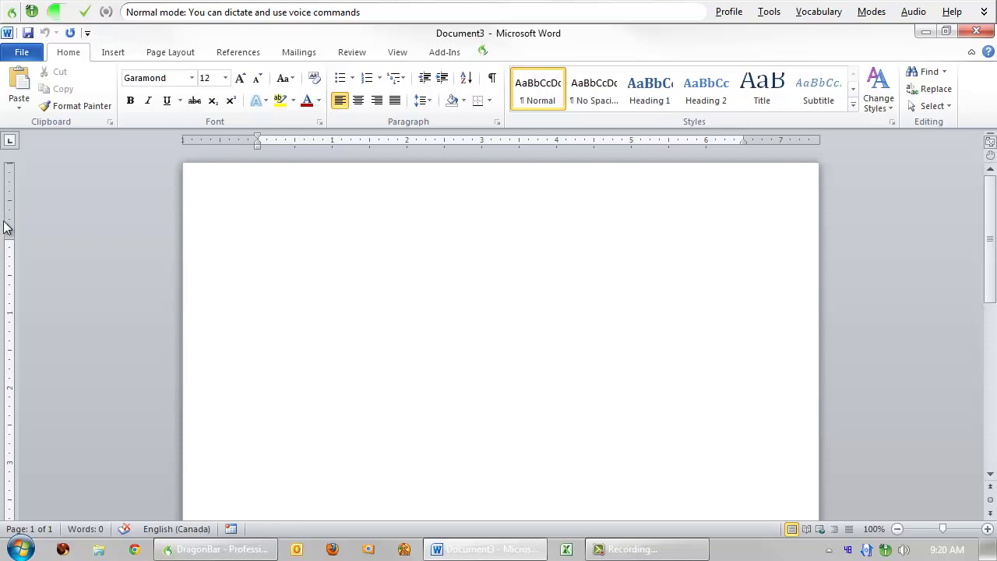
- Dictate the speaker's self-introduction from Speakeasy Solutions and begin a new paragraph
text(My name is Alexandria Carstens of Speakeasy Solutions.)
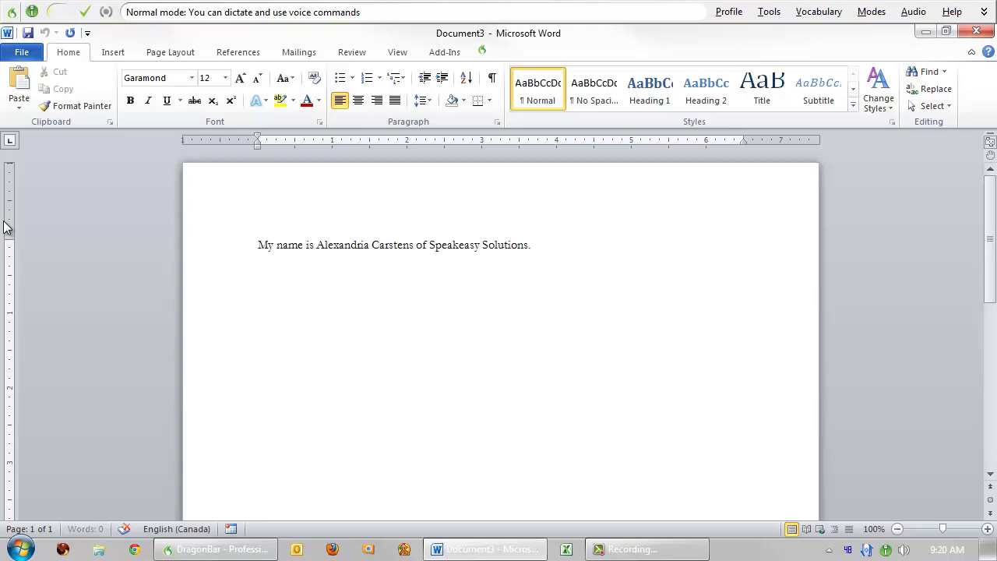
key(Return)
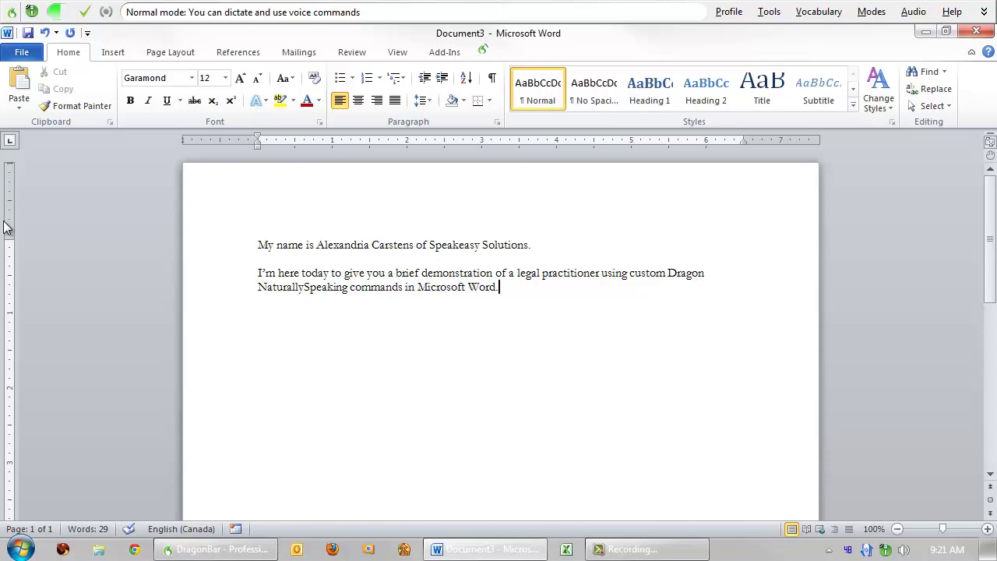
- Dictate the aside on Dragon Legal's American focus, then the boilerplate-text commands paragraph
text(Nearly all of the commands that will be demonstrated are available only for users of Dragon NaturallySpeaking professional or Dragon NaturallySpeaking Legal.)
key(Return)
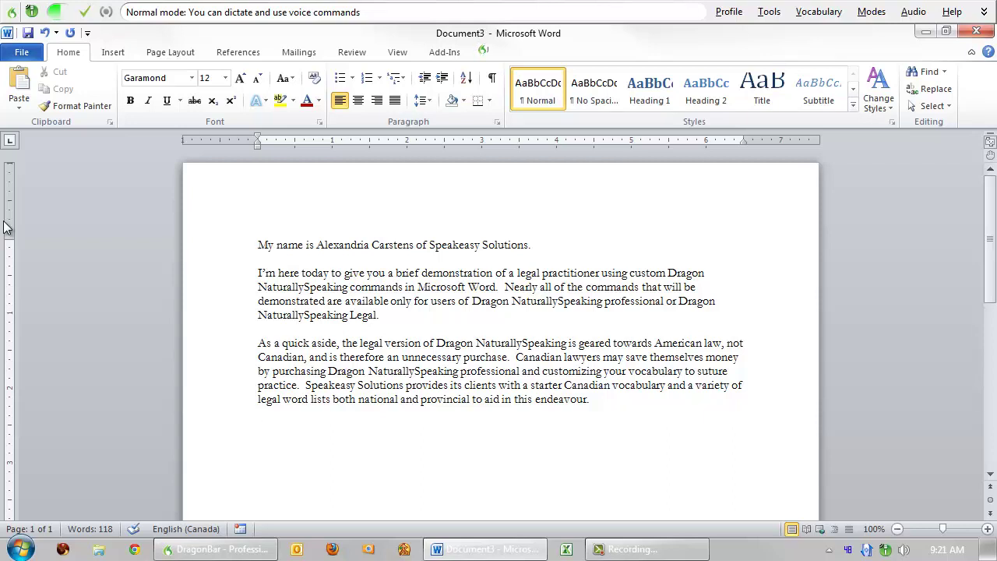
text(The simplest custom command to create is boilerplate text for any repetitious verbiage you may dictate on a regular basis (i.e. closings,)
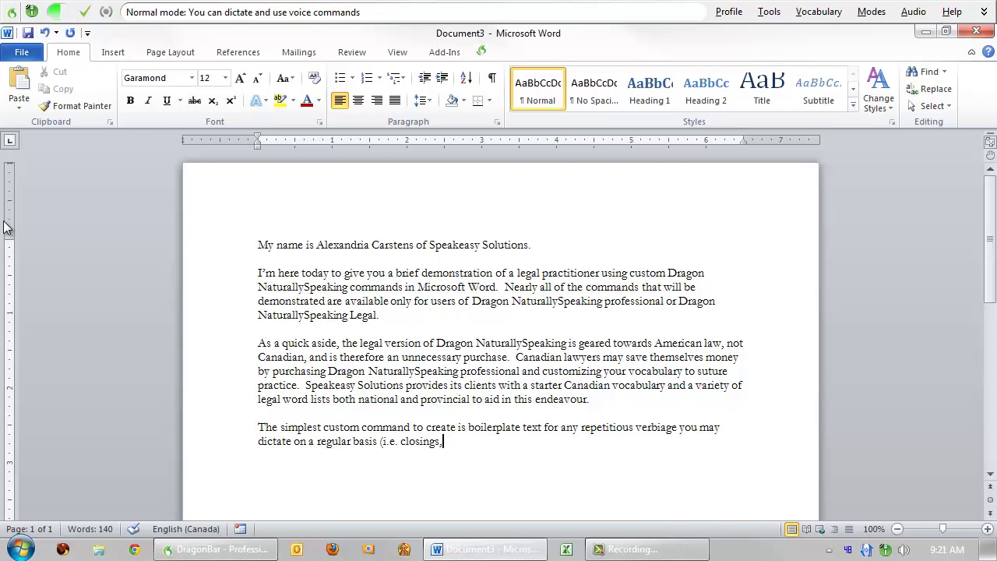
text( document enclosure instructions and so forth).)
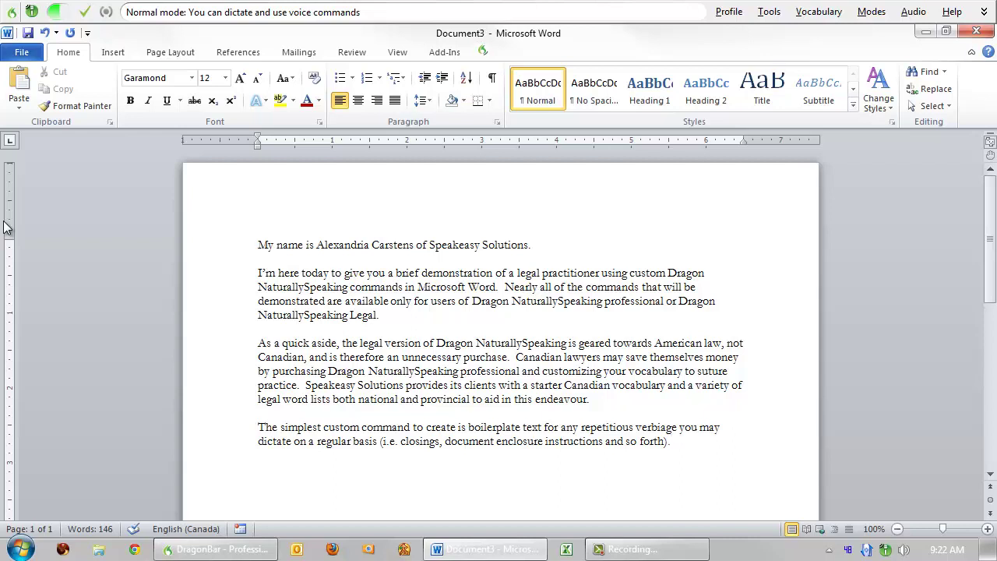
text(  For example, when I say:)
- Insert the 'questions or concerns' contact boilerplate paragraph, then add 'The above text appears.'
key(Return)
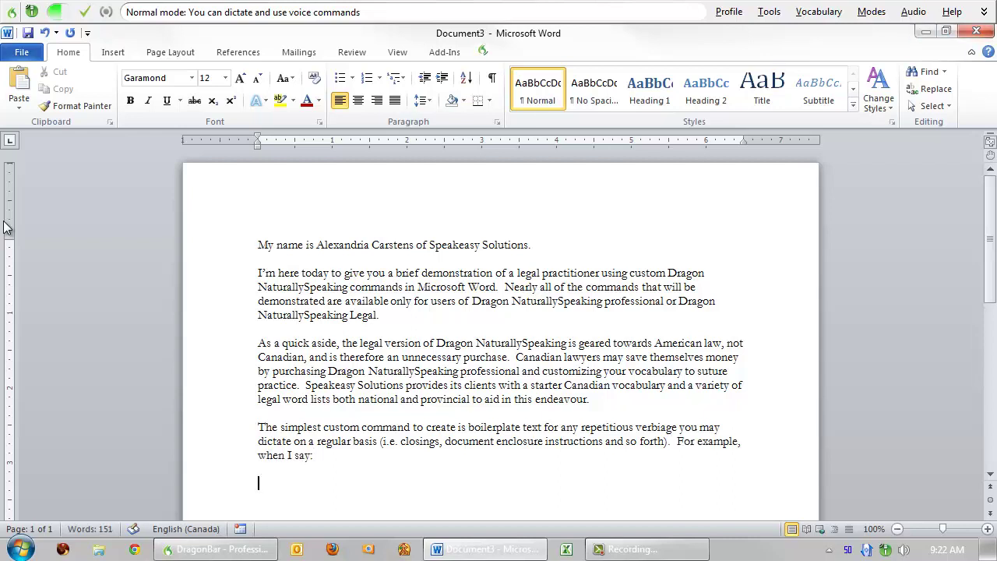
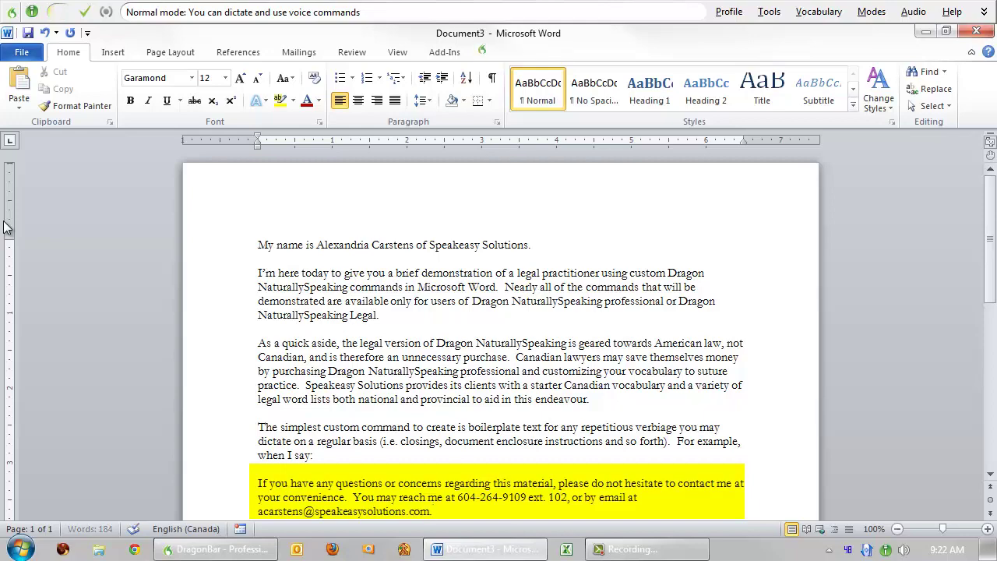
key(Return)
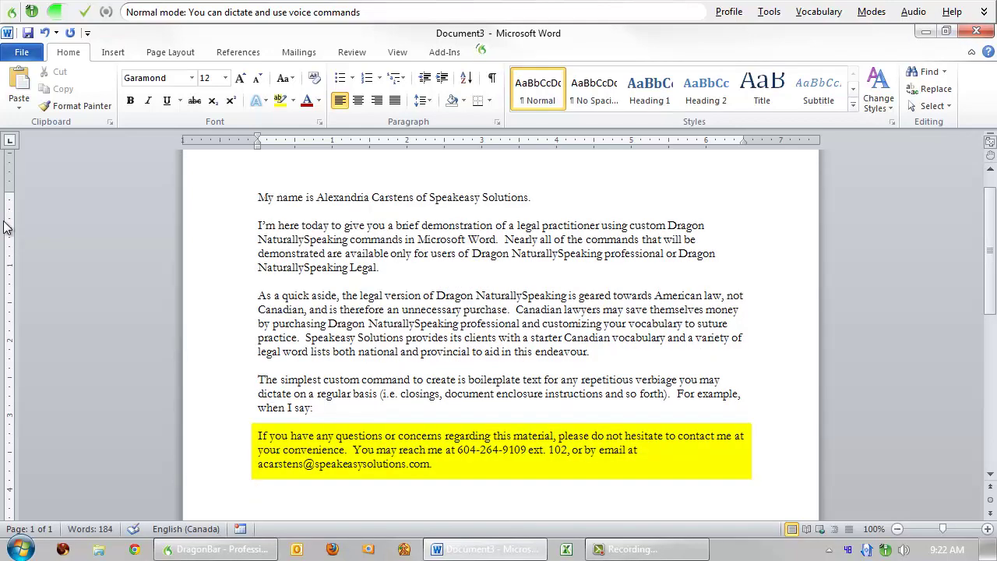
text(The above text appears.)
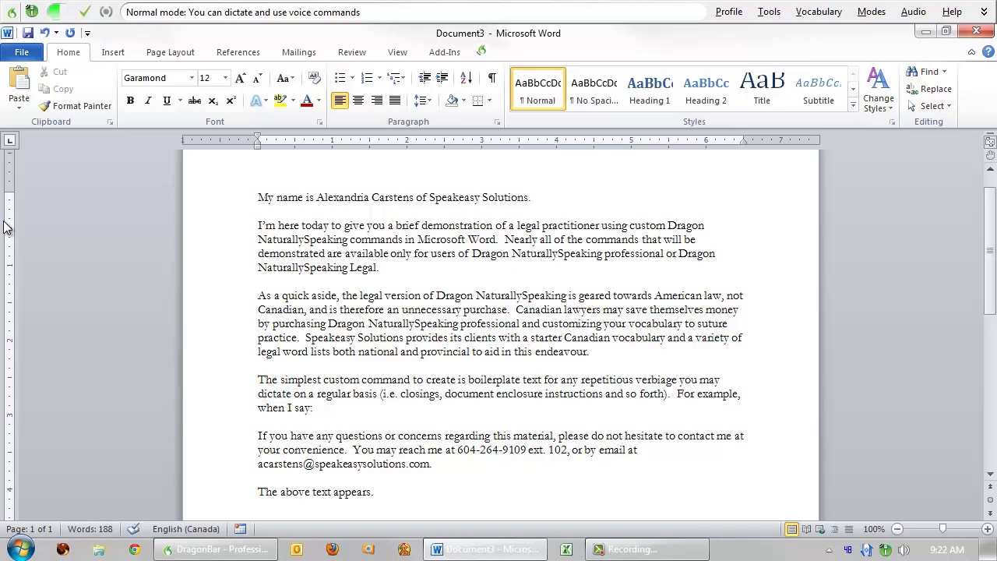
- Add 'There is no limit with respect to the amount of text that can be produced.' and start a paragraph
text(There is no limit with respect to the amount of text that can be produced.)
key(Return)
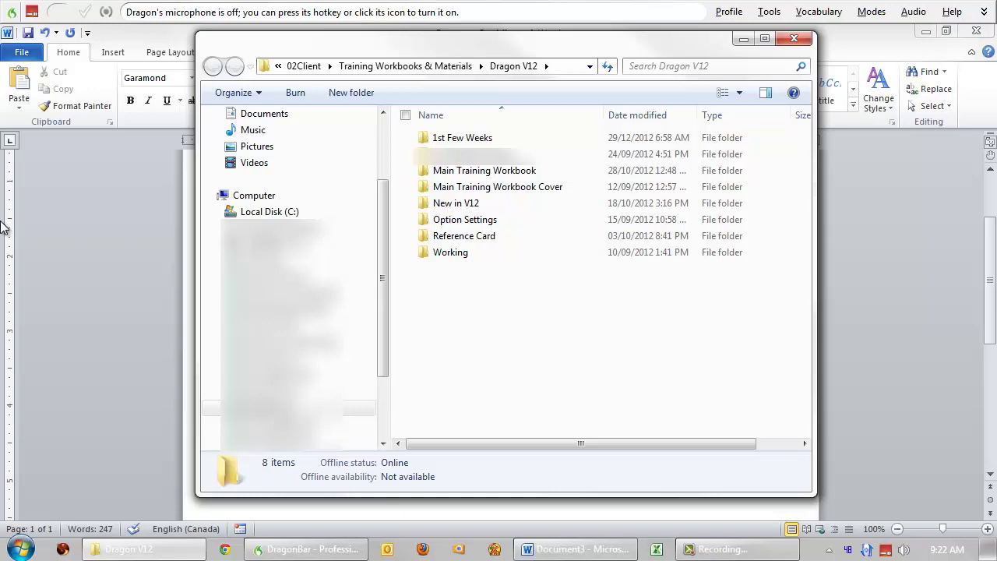
key(KP_Add)
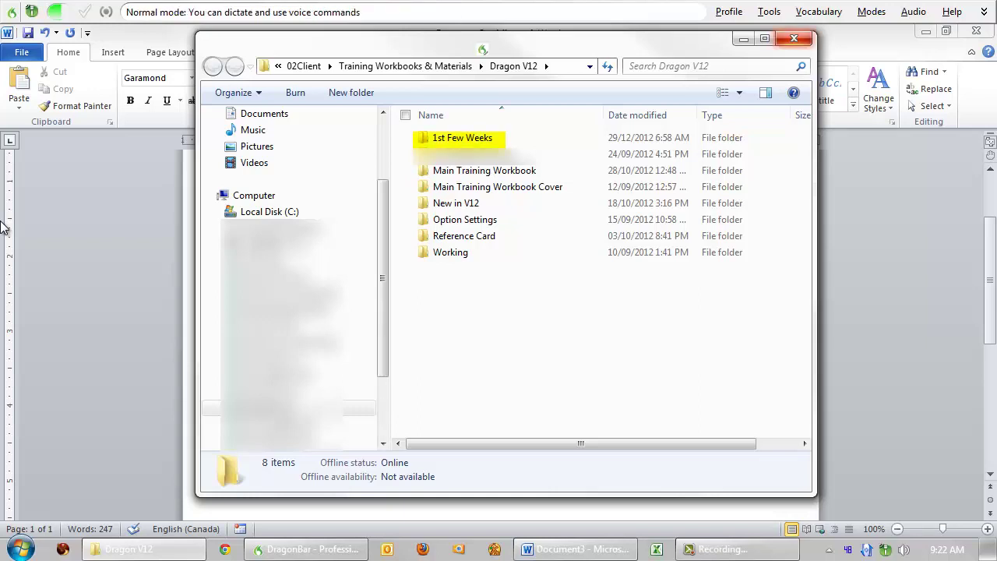
double_click(405, 138)
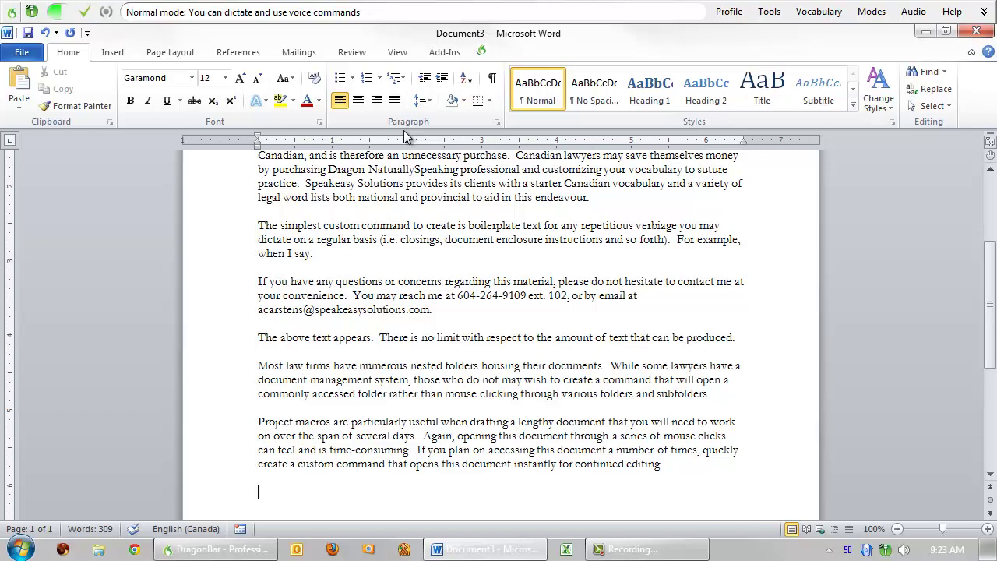
- Dictate the paragraph on commands for opening reference documents and template or precedent documents
text(This type of command is also useful if you have any reference documents you wish to open with a quick voice command.)
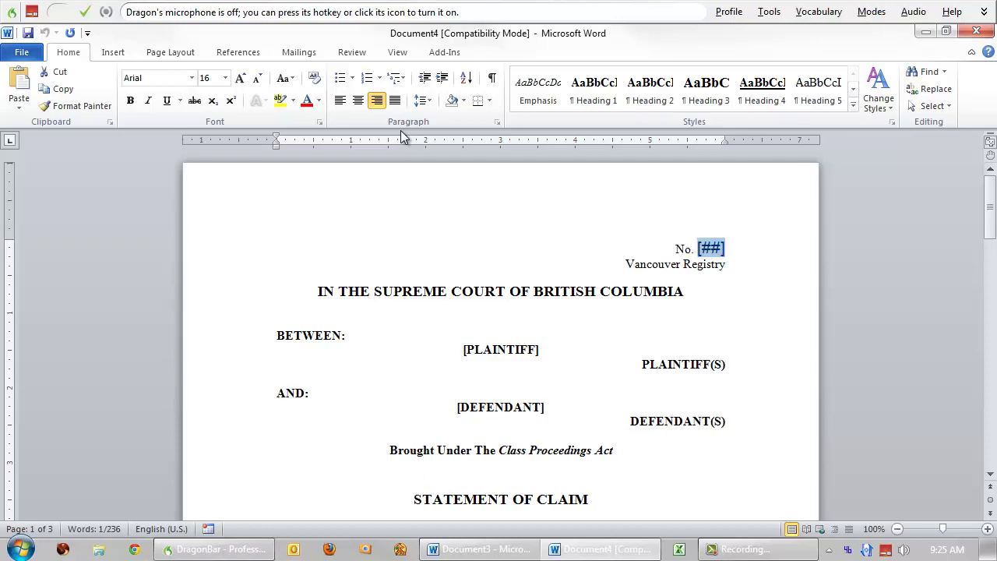
- Dictate the plaintiff's name, then jump to [DEFENDANT] and dictate the defendant's name
key(KP_Add)
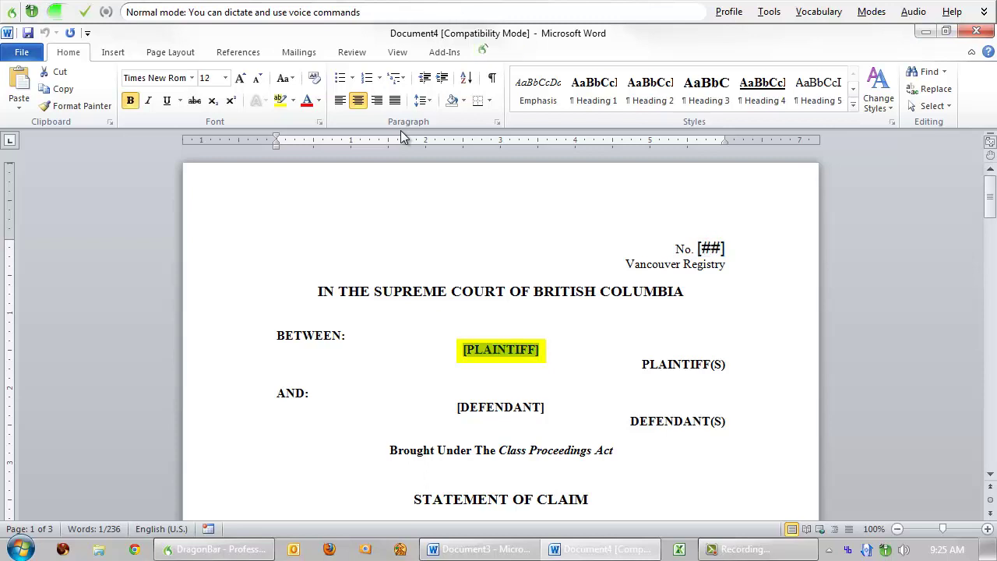
key(KP_Add)
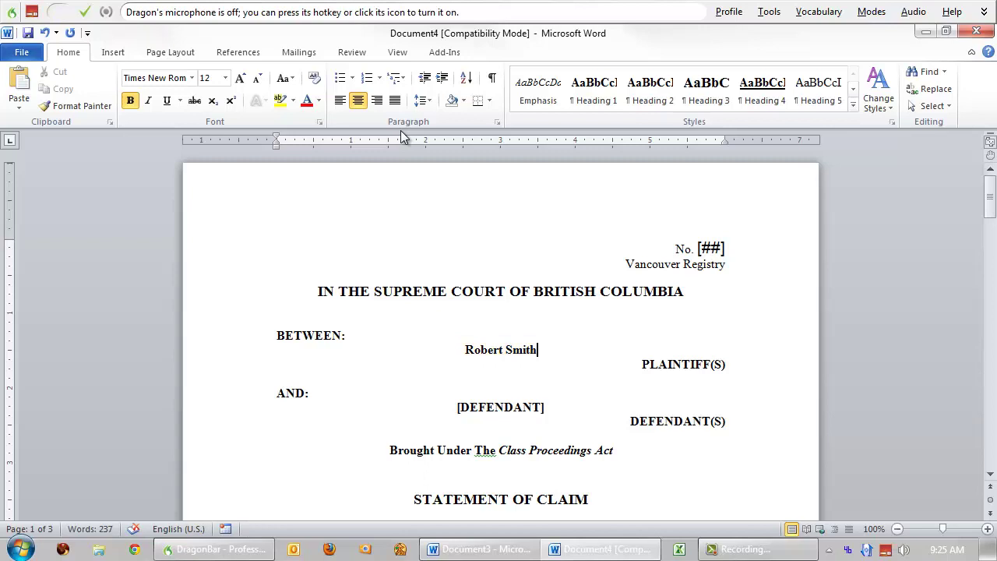
key(ctrl+shift+n)
key(KP_Add)
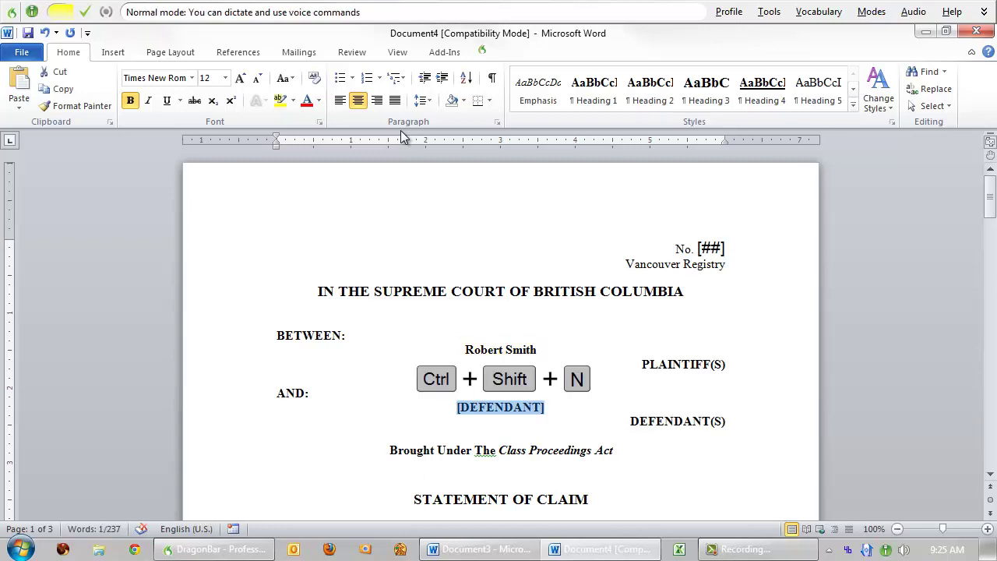
text(John Doe)
key(KP_Add)
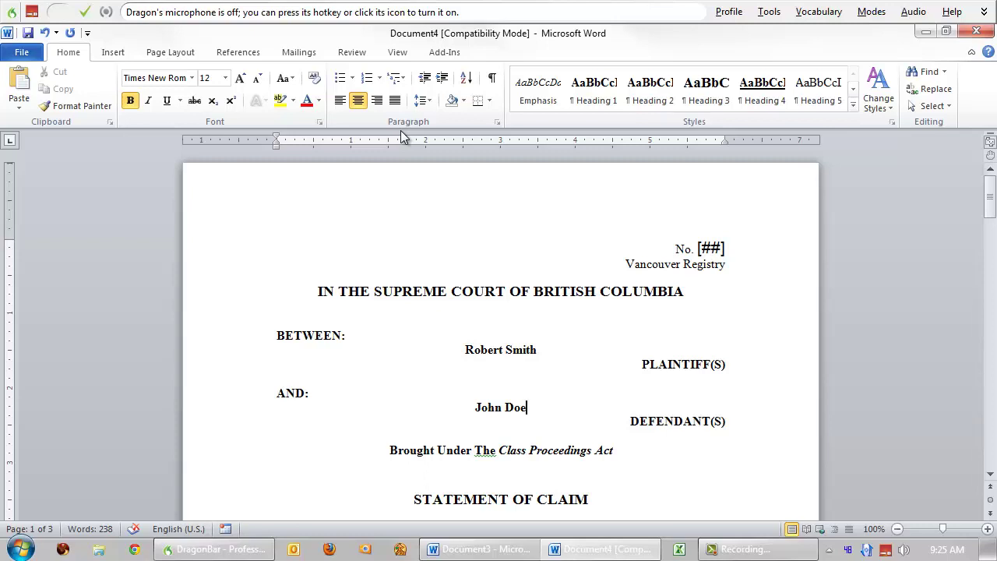
- By voice, jump to Fiduciary Duties and delete the VICARIOUS LIABILITY heading and paragraph
key(KP_Add)
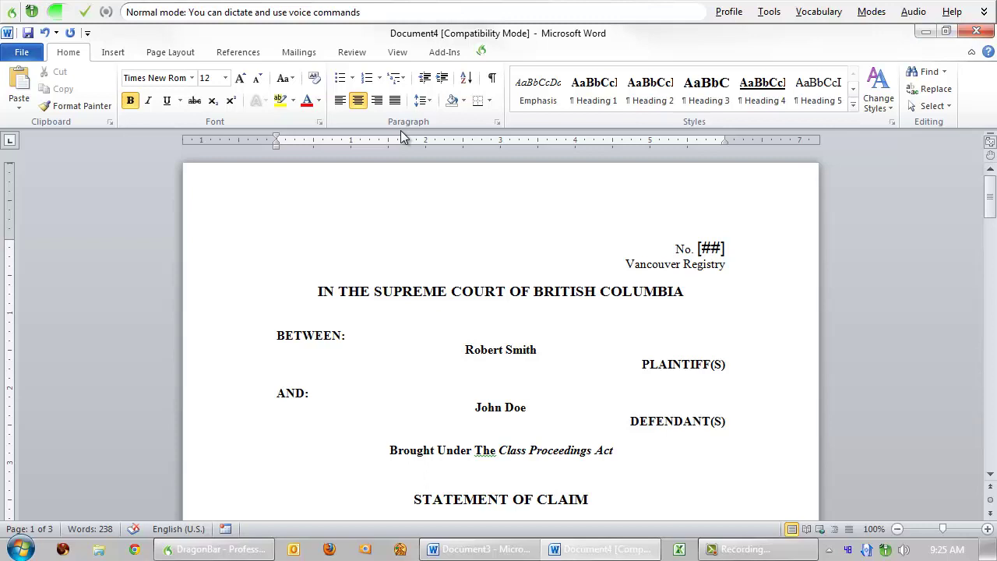
key(KP_Add)
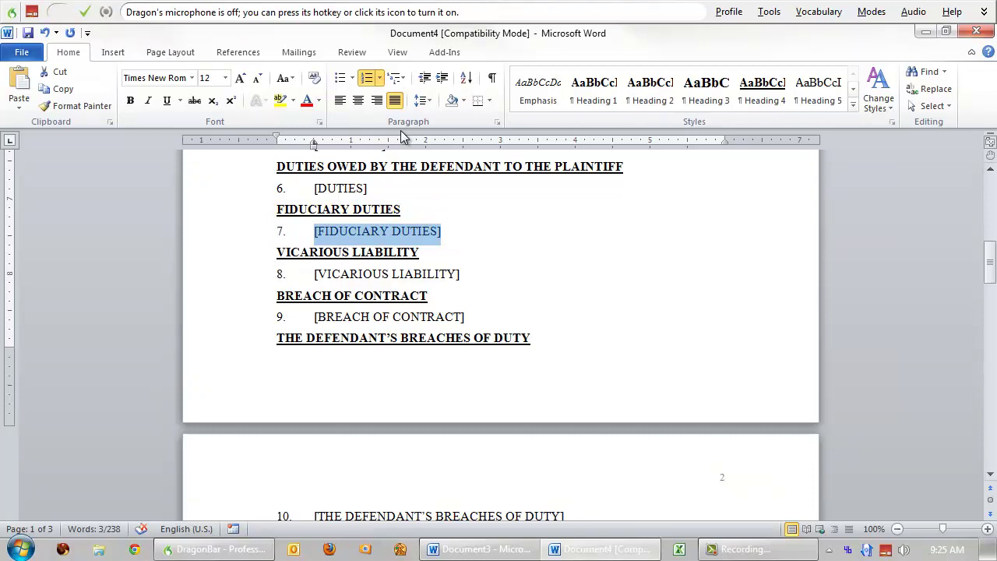
key(KP_Add)
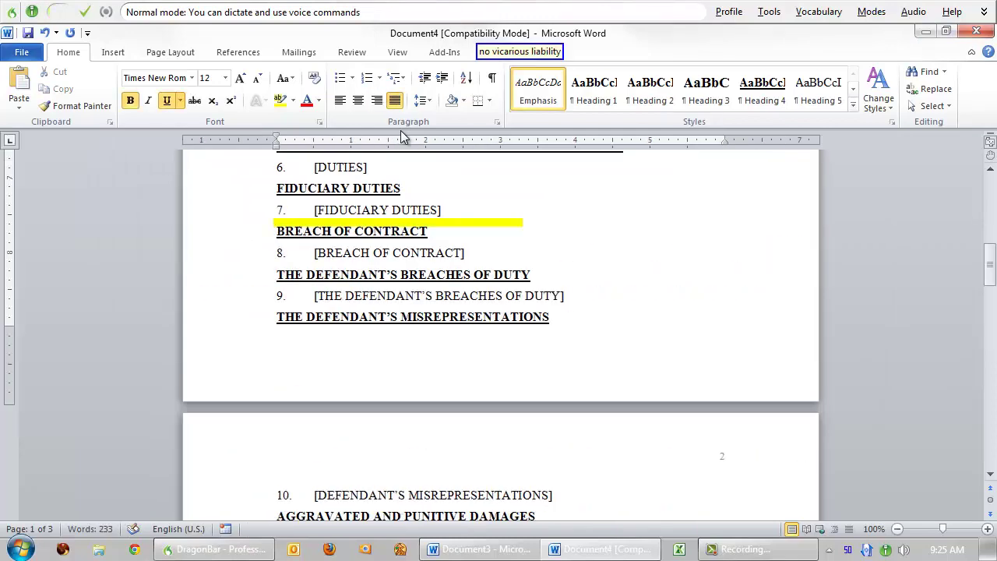
key(KP_Add)
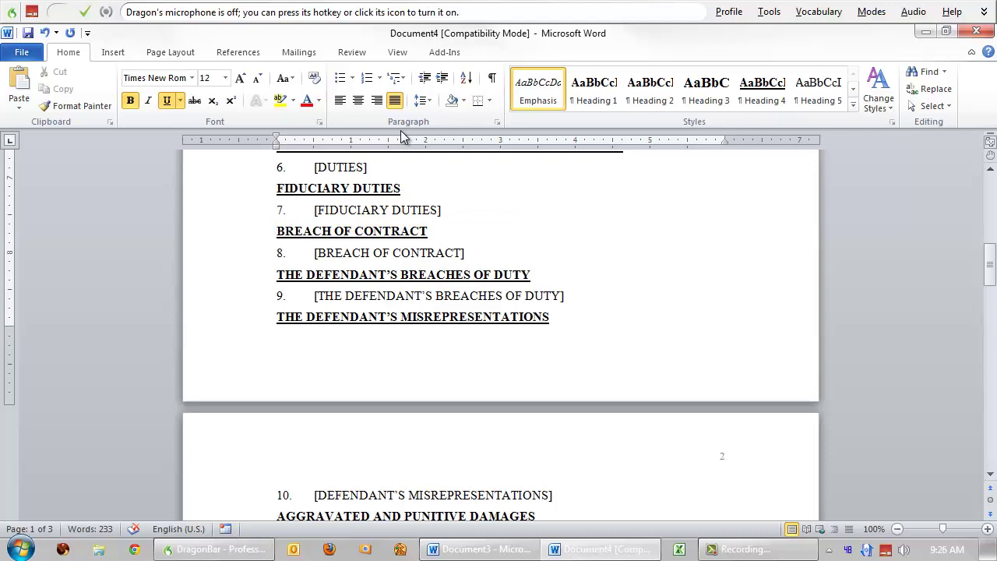
- Find the BETWEEN heading and assemble a temporary 'plaintiff v. defendant' case name, then undo it
key(KP_Add)
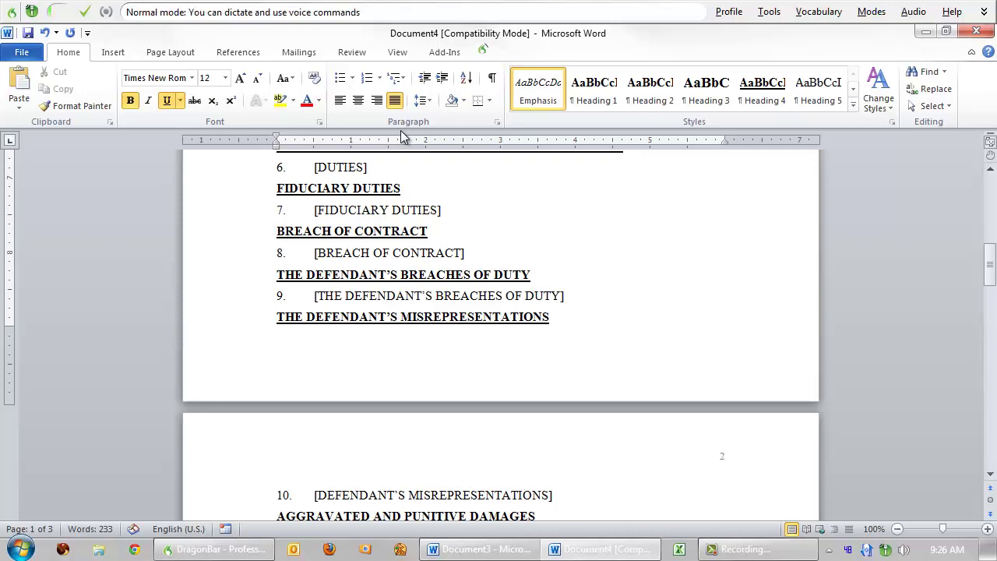
key(ctrl+Home)
key(ctrl+f)
text(BETWEEN)
key(Escape)
key(ctrl+c)
key(ctrl+v)
text(v.)
key(shift+Home)
key(ctrl+z)
key(ctrl+z)
- Save the claim in D:\Temp Samples under the 'plaintiff v. defendant' case name
key(ctrl+s)
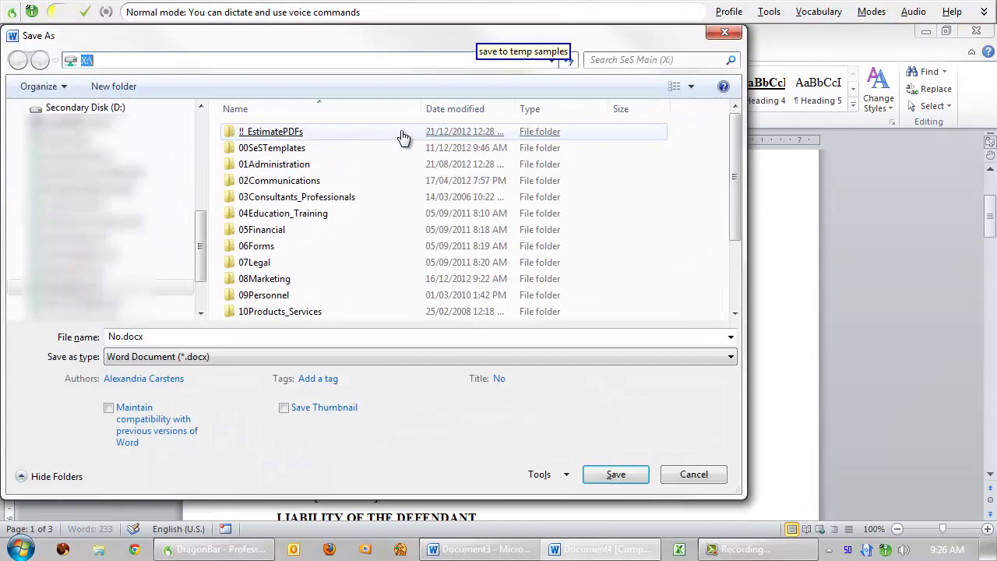
text(D:\Temp Samples)
key(Return)
key(alt+n)
key(Return)
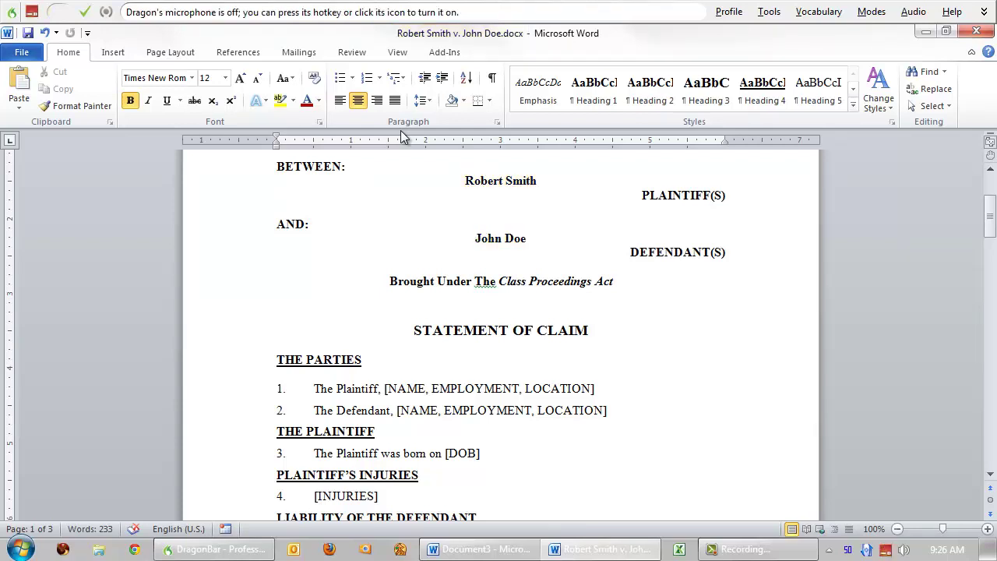
- Export a PDF copy of the claim to D:\Temp Samples and close the opened PDF
key(KP_Add)
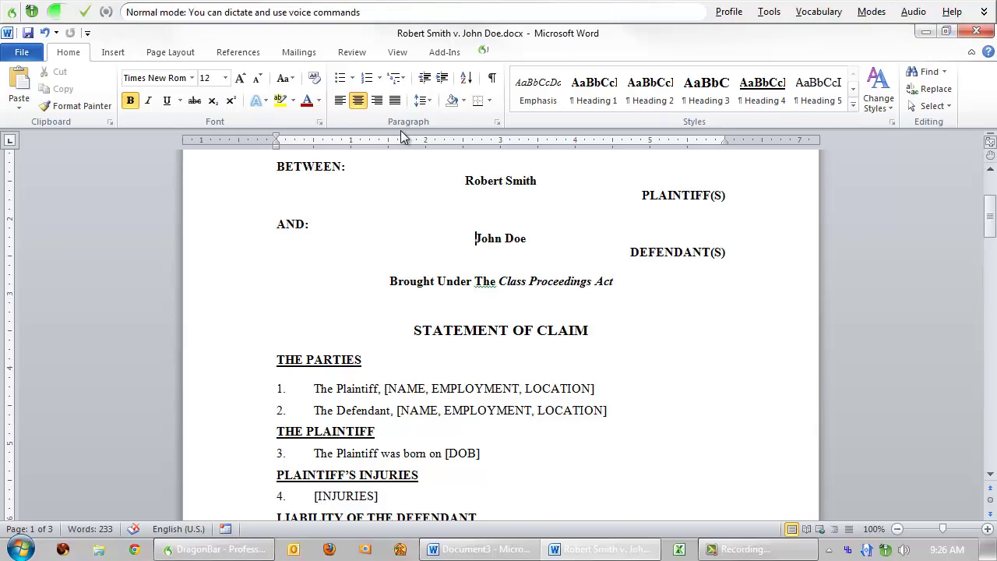
key(F12)
key(alt+d)
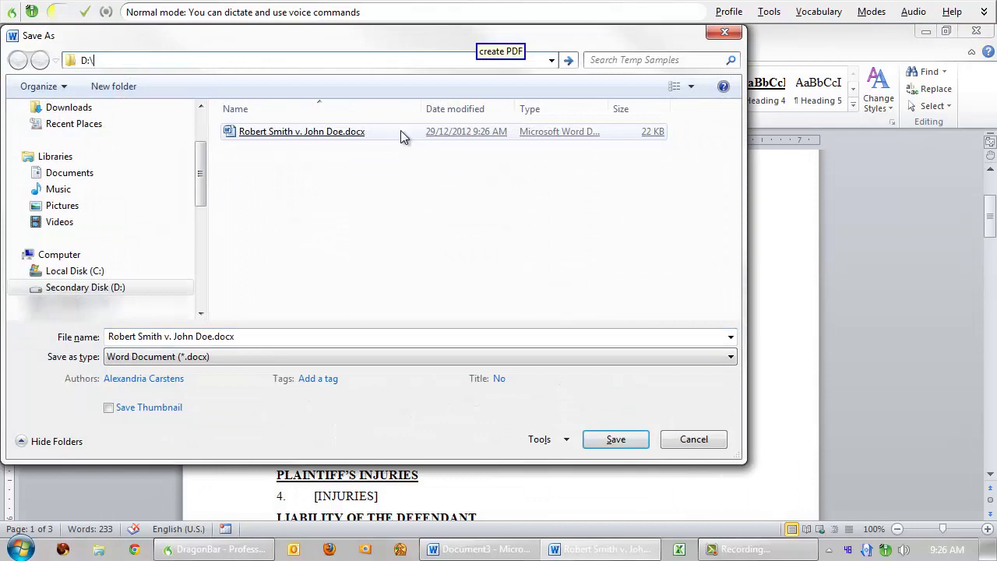
text(D:\Temp Samples)
key(Return)
key(alt+t)
key(p)
key(alt+s)
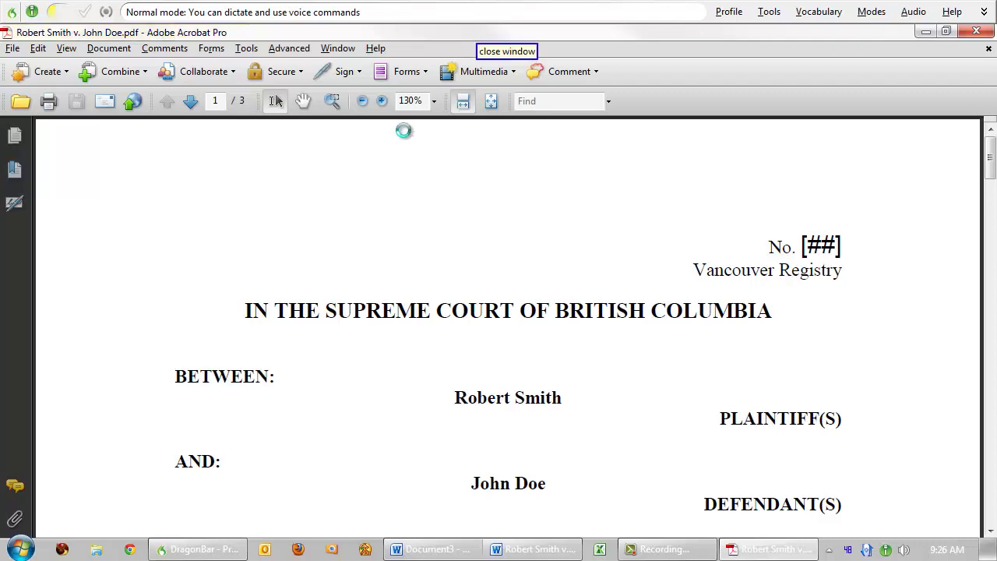
key(alt+F4)
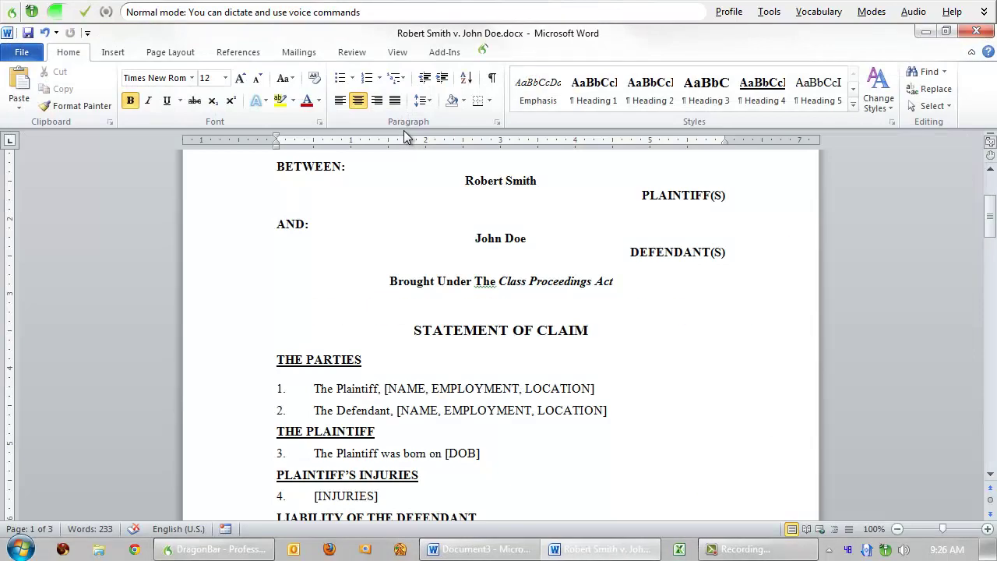
- Close the saved statement of claim document
key(alt+F4)
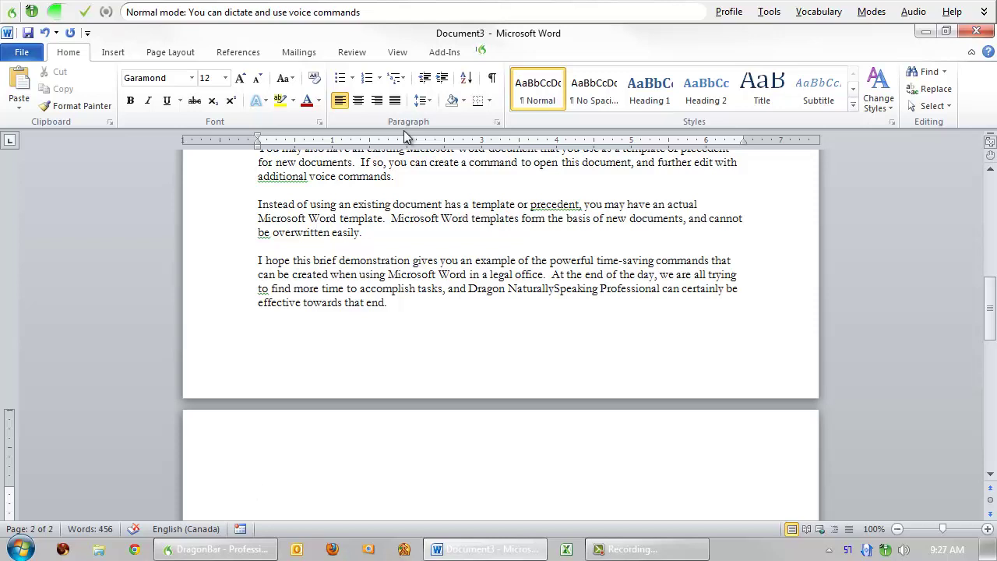
- Dictate the closing paragraph on Speakeasy Solutions' speech recognition and digital dictation services
text(Speakeasy Solutions, a Vancouver BC, provides speech recognition and digital voice dictation products and services across Canada.)
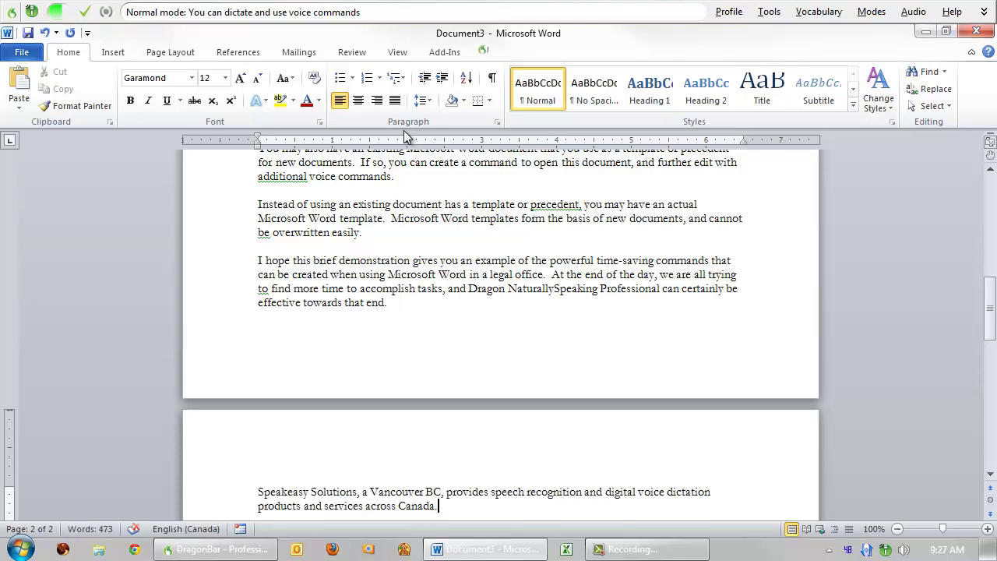